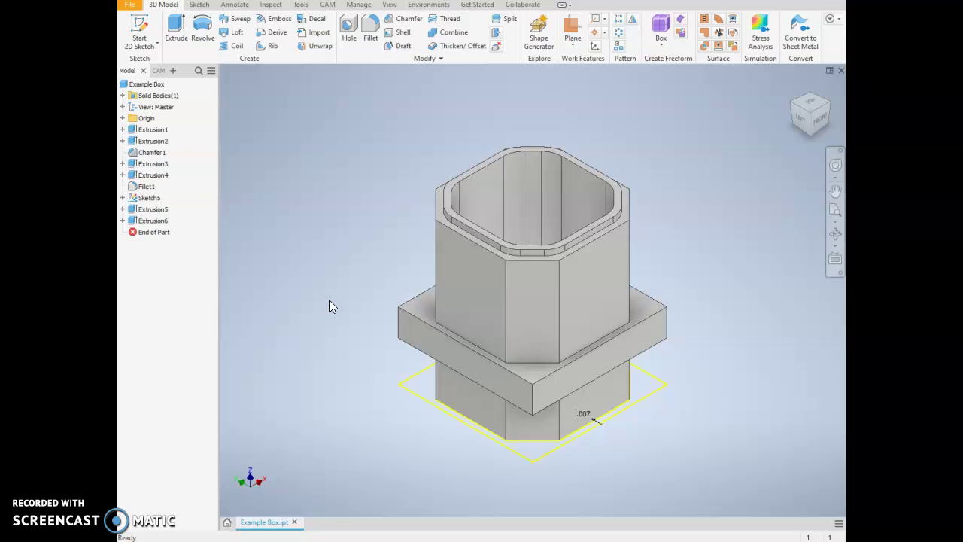
Switch the ribbon to the CAM tab to show the machining tools
left_click(333, 6)
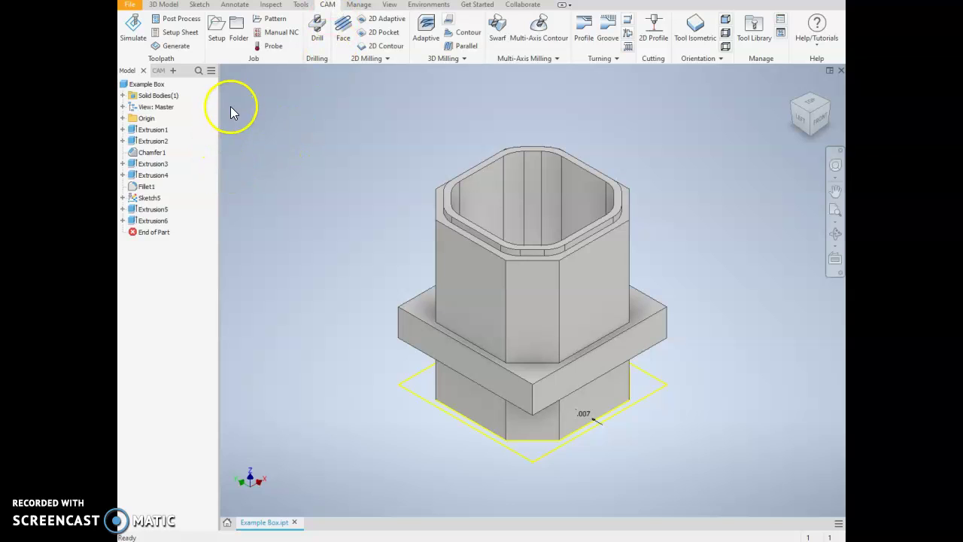
Create Setup3 with Milling as both the machine type and the operation type
left_click(217, 25)
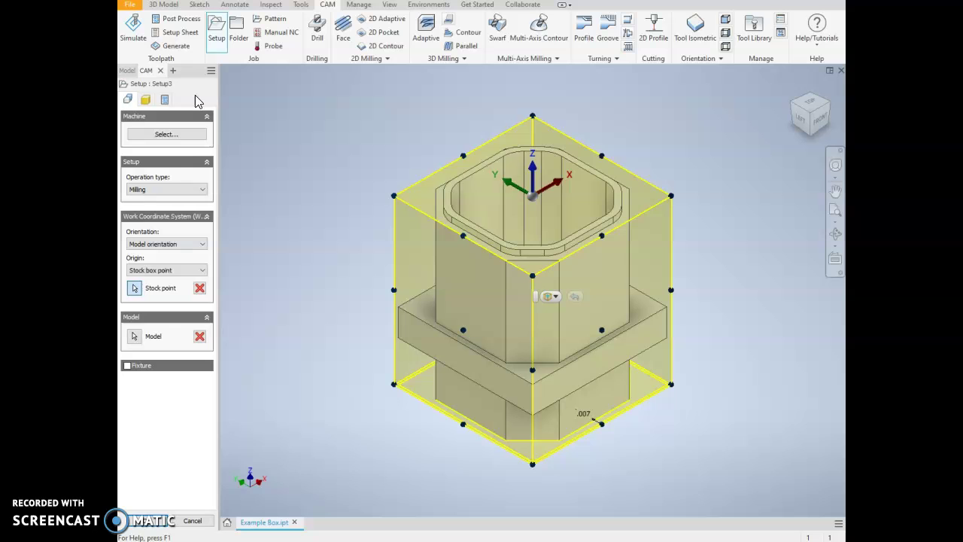
left_click(178, 134)
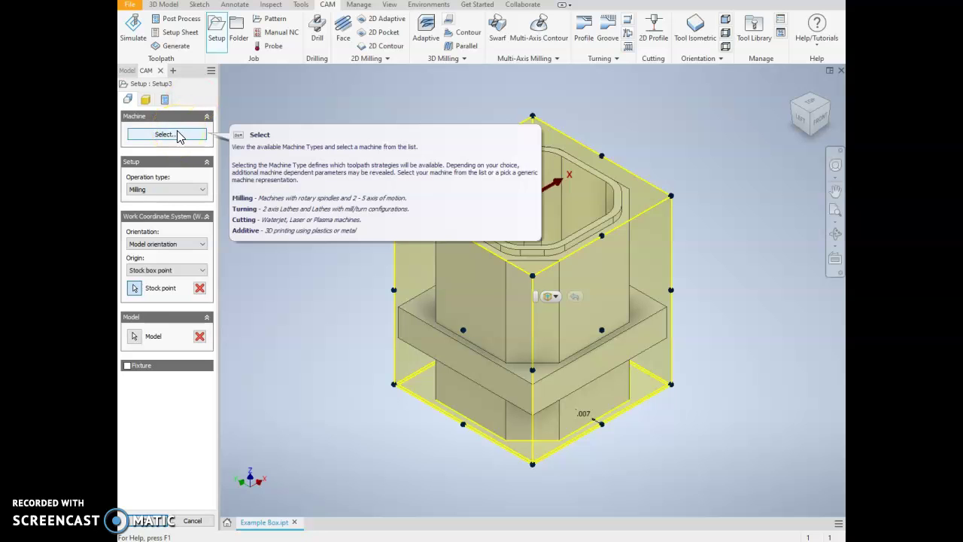
left_click(358, 101)
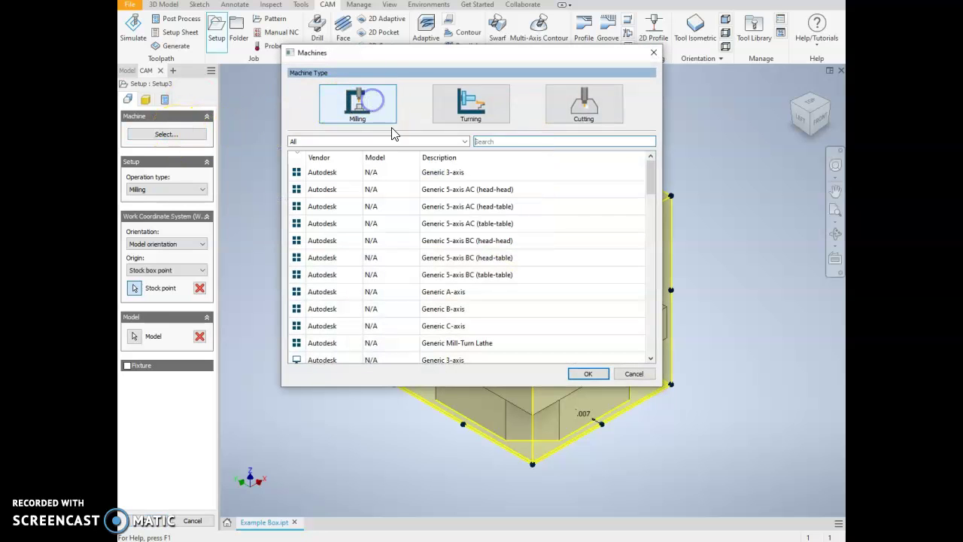
left_click(588, 373)
left_click(384, 100)
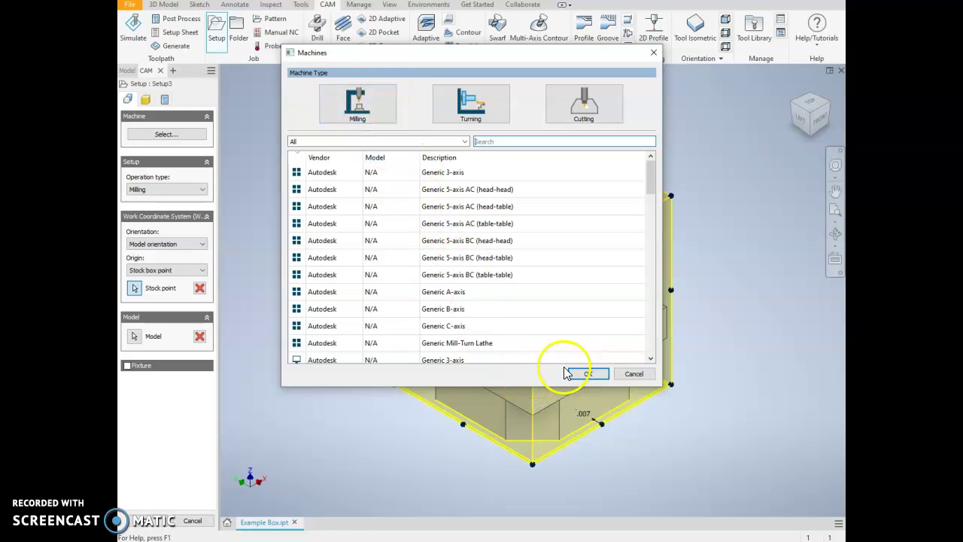
left_click(587, 373)
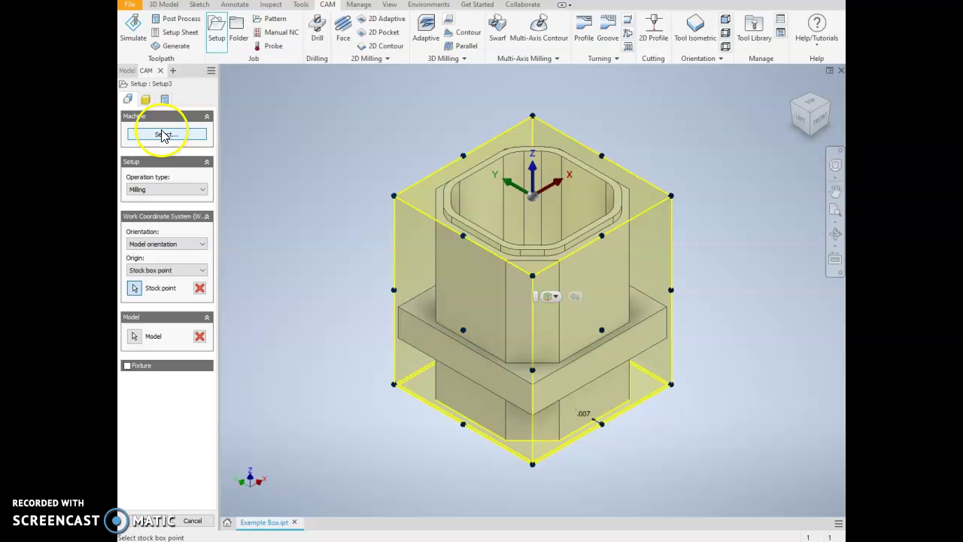
left_click(159, 190)
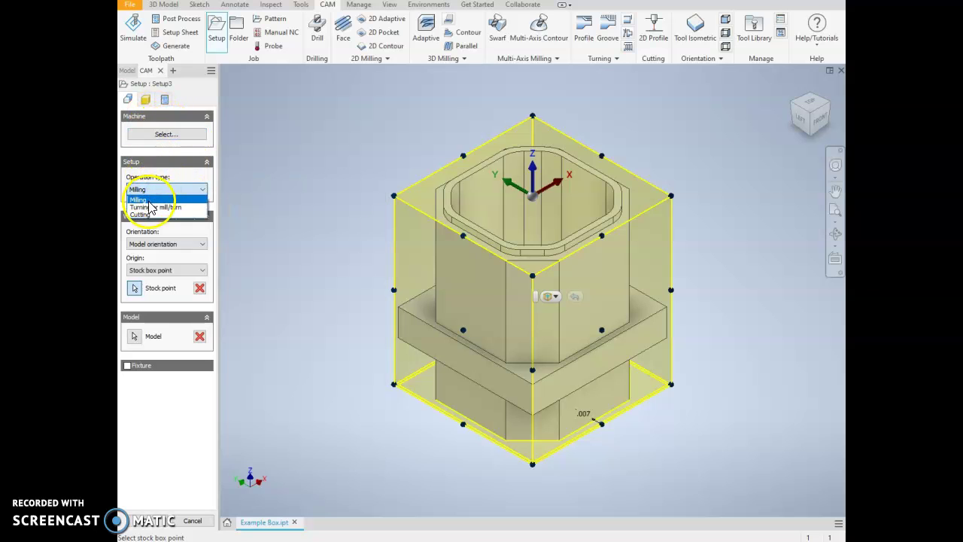
left_click(150, 198)
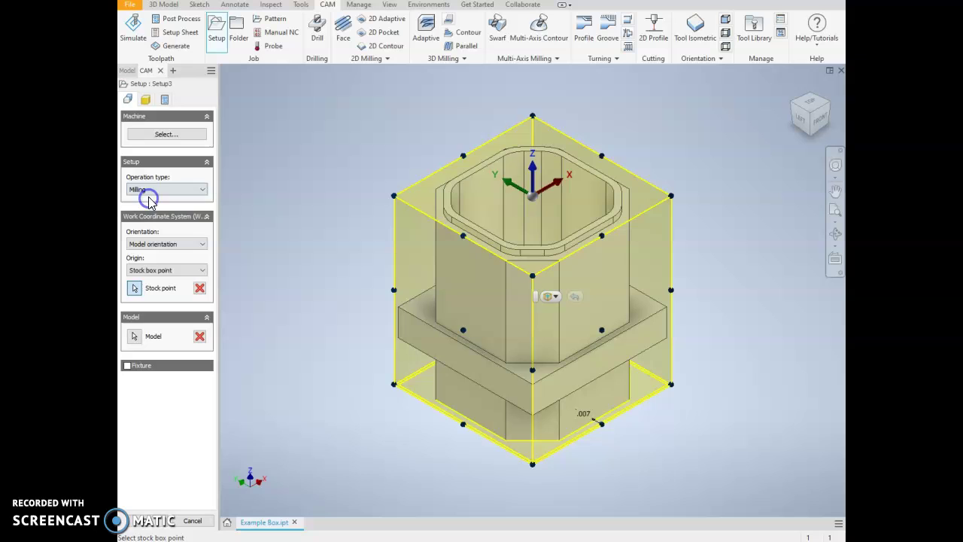
Rotate the view with the ViewCube to an upturned isometric view of the underside pocket
left_click(810, 136)
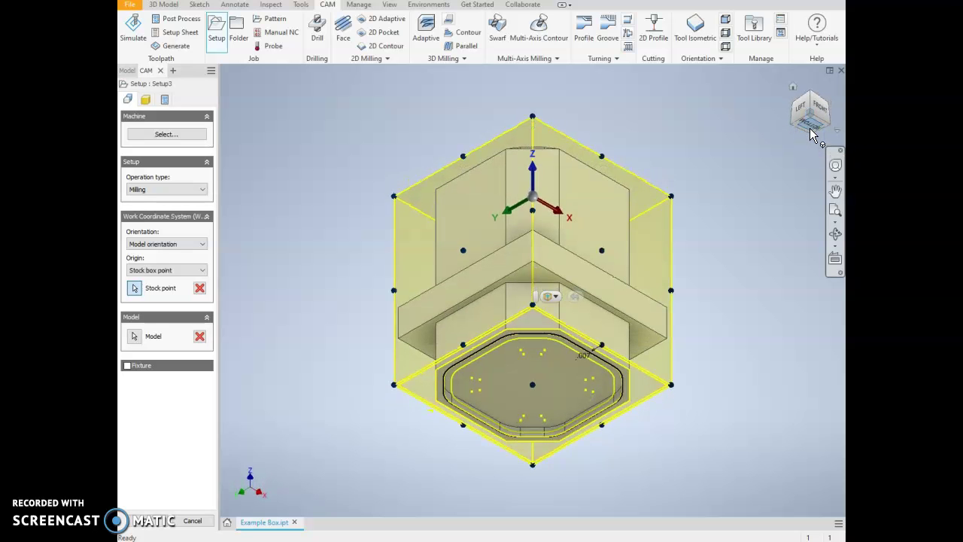
left_click(813, 136)
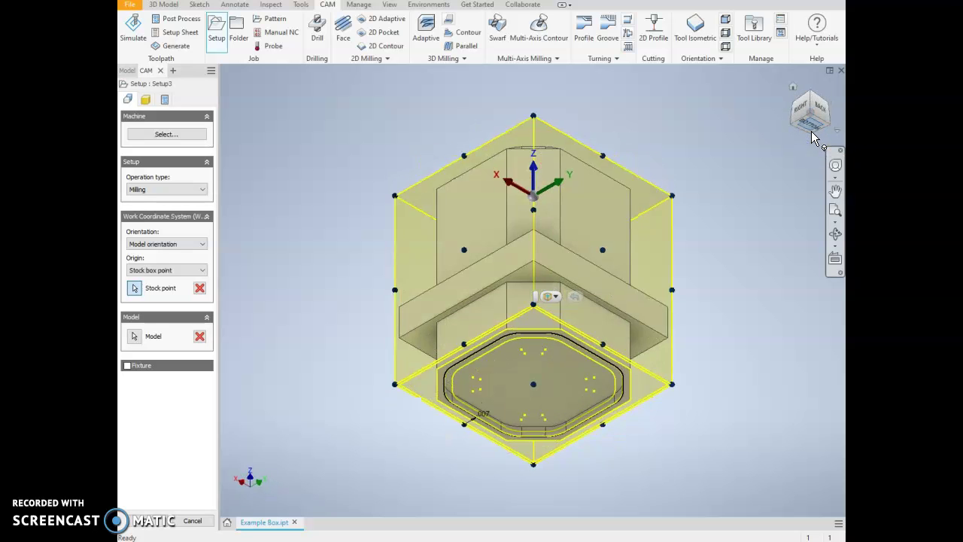
left_click(809, 130)
left_click(810, 134)
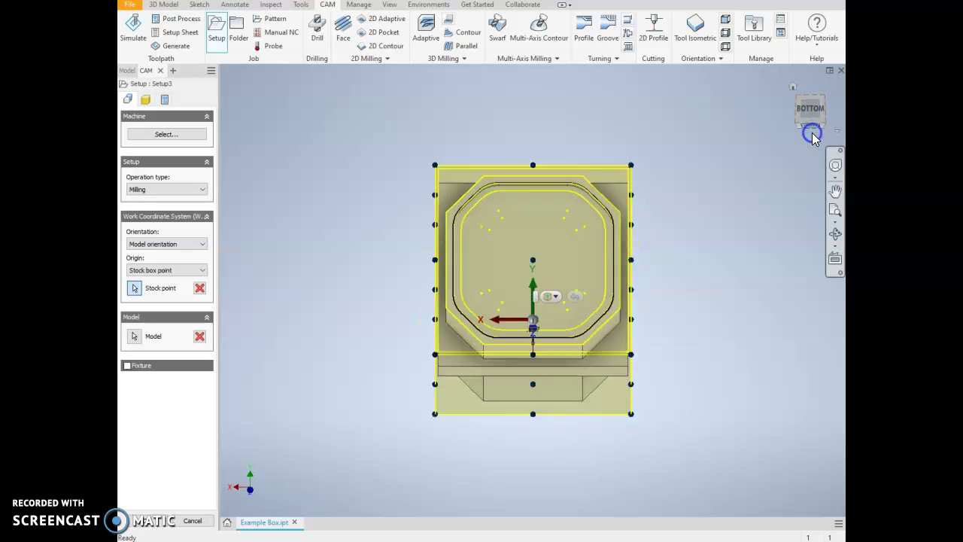
left_click(823, 109)
left_click(824, 101)
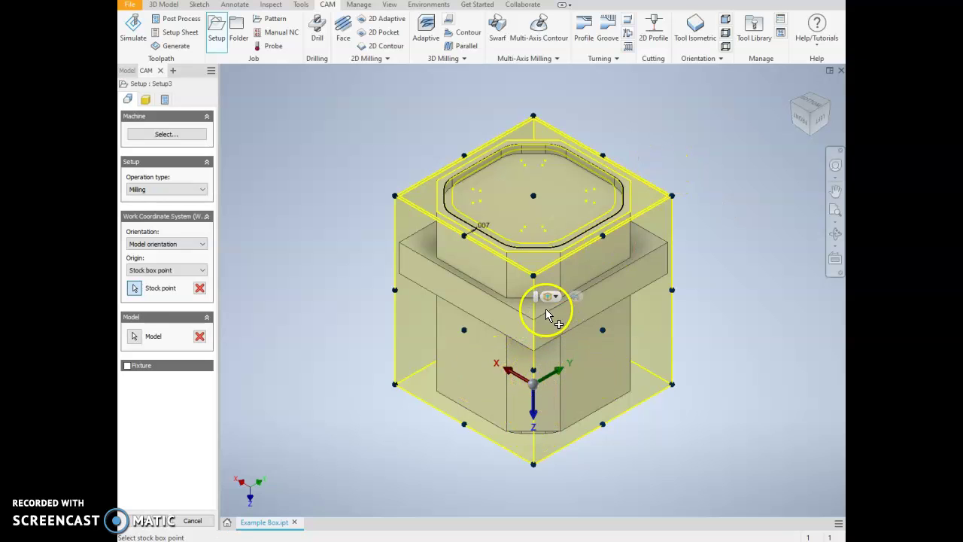
left_click(793, 105)
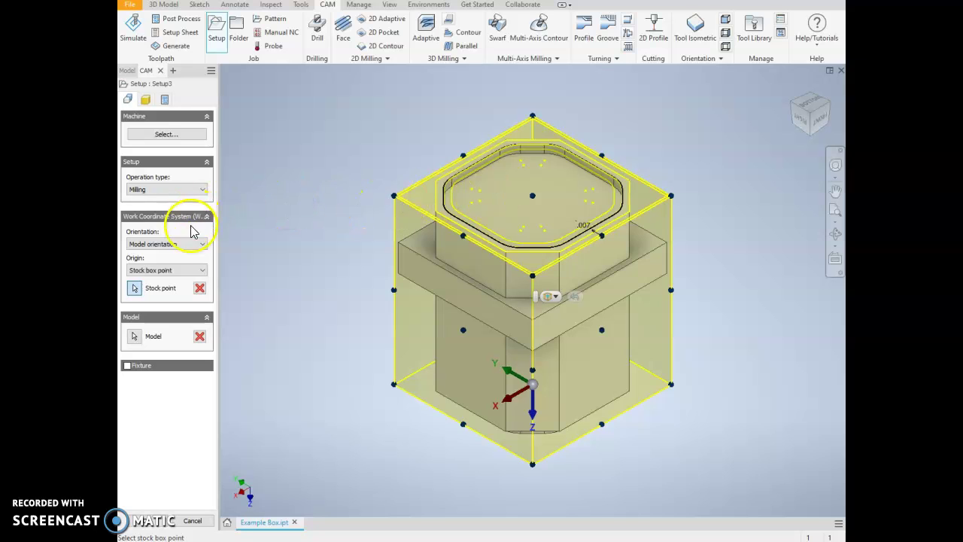
Set the setup orientation to use selected Z and X axes
left_click(201, 245)
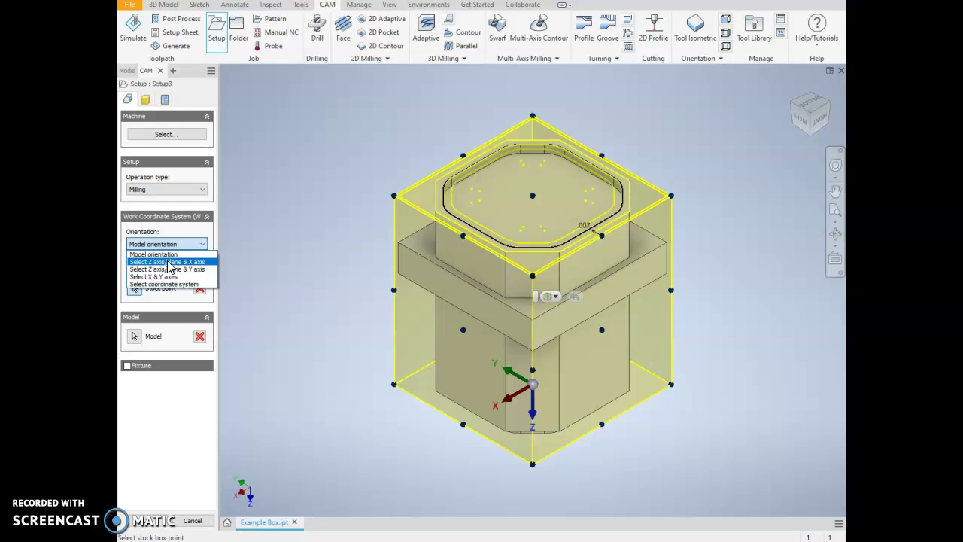
left_click(167, 262)
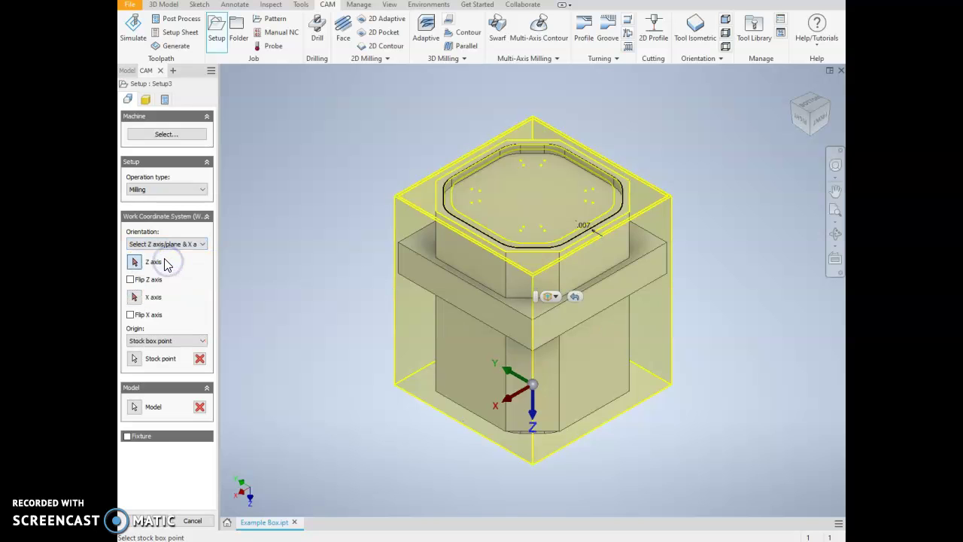
left_click(134, 262)
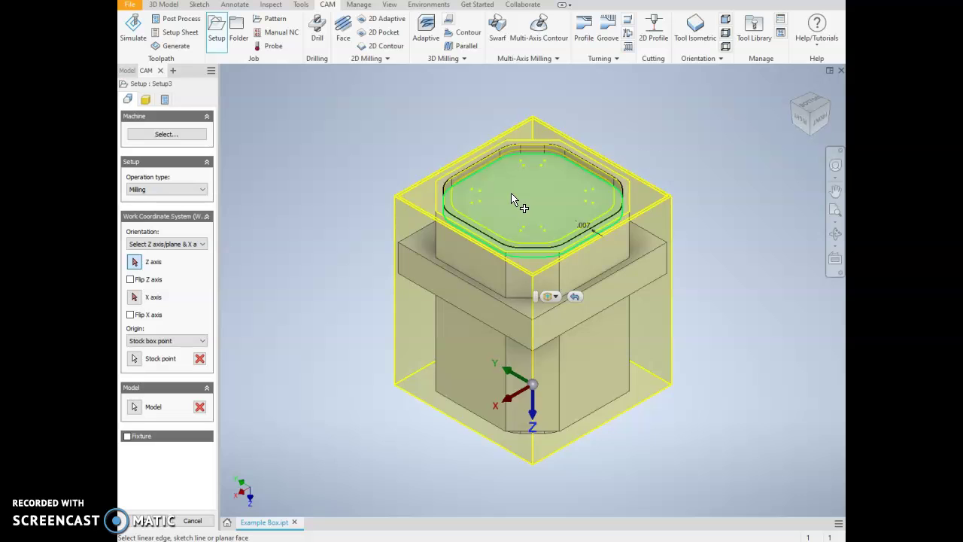
Pick the flat top ledge face around the pocket as the Z axis
mouse_move(518, 190)
left_mouse_down()
mouse_move(546, 197)
mouse_move(536, 159)
left_mouse_up()
scroll(536, 160, "up", 5)
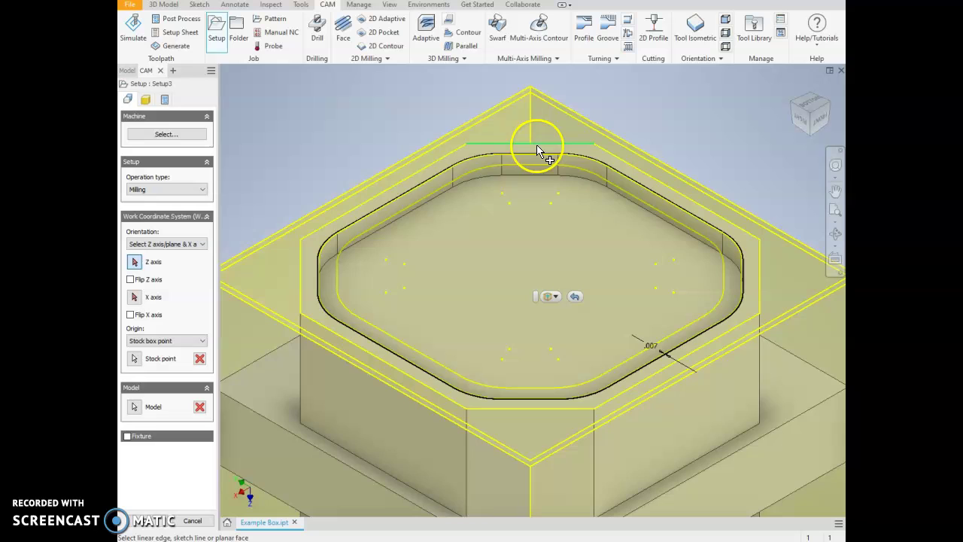
scroll(537, 152, "down", 4)
scroll(537, 154, "up", 7)
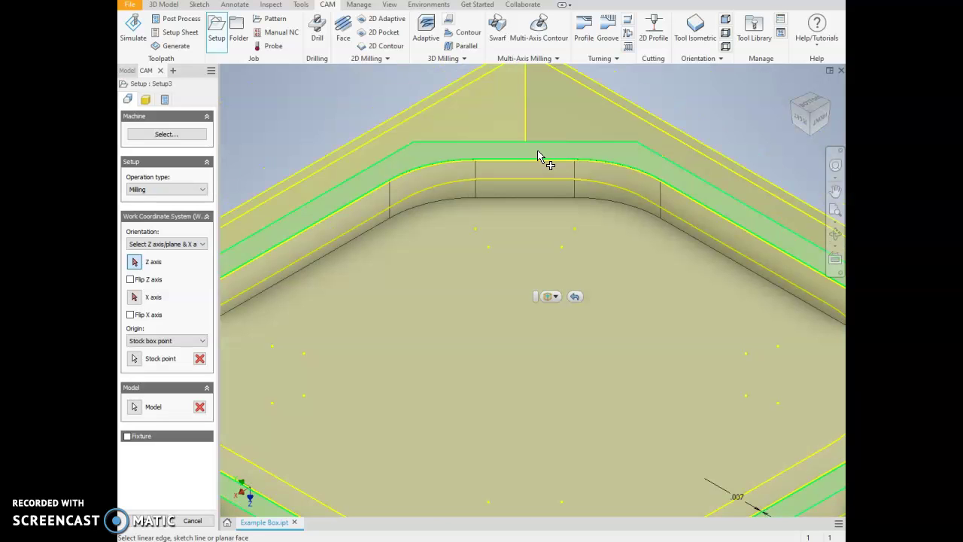
mouse_move(537, 156)
left_mouse_down()
mouse_move(538, 262)
mouse_move(532, 152)
left_mouse_up()
left_click(532, 153)
scroll(509, 222, "up", 3)
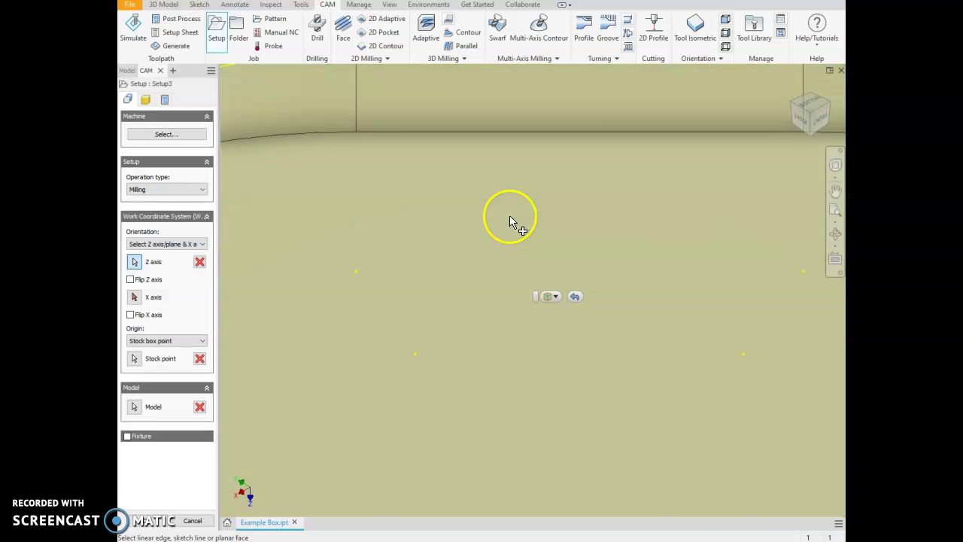
scroll(507, 245, "down", 3)
mouse_move(507, 245)
middle_mouse_down("shift")
mouse_move(496, 155)
mouse_move(524, 273)
middle_mouse_up("shift")
scroll(524, 272, "up", 2)
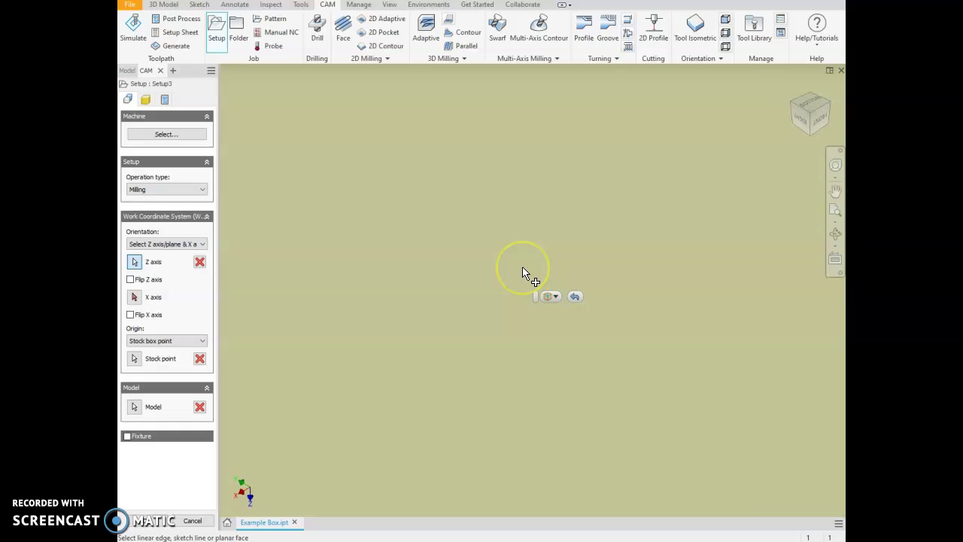
scroll(525, 273, "down", 6)
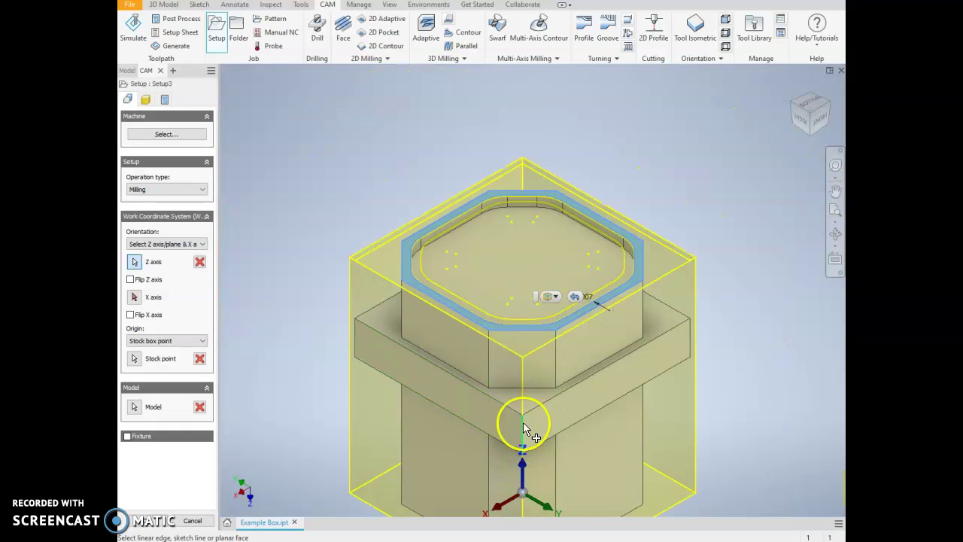
Align the X axis with the square ledge edge and turn on Flip X axis
left_click(135, 298)
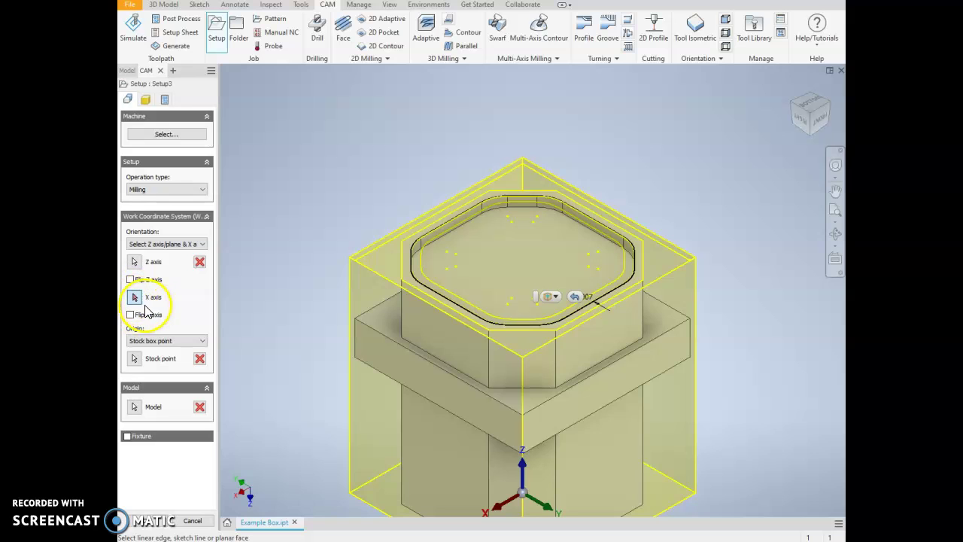
left_click(560, 392)
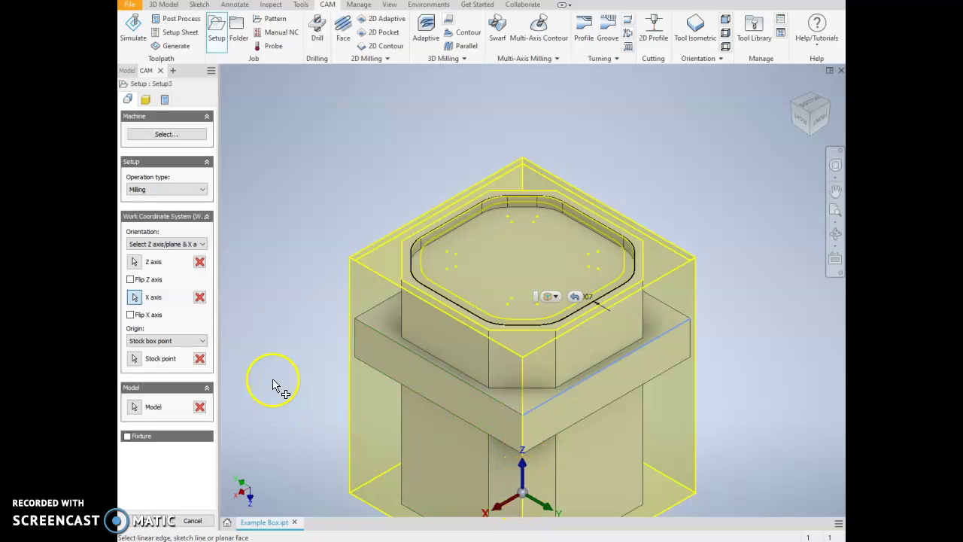
left_click(130, 315)
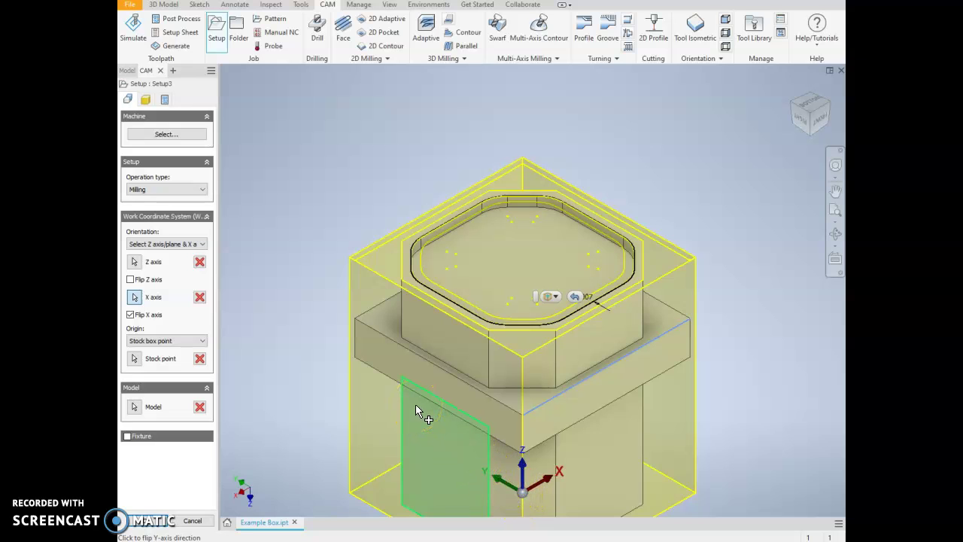
left_click(524, 493)
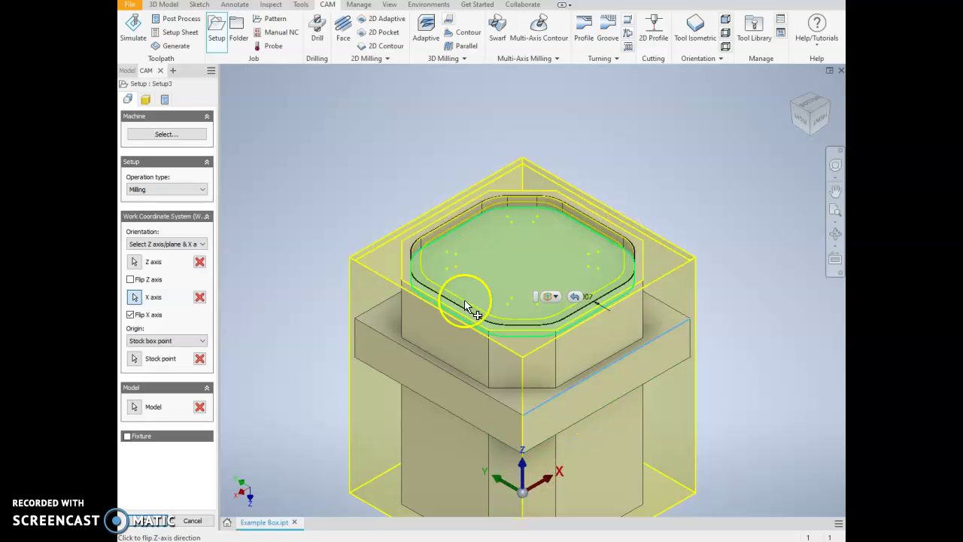
Place the work origin at the stock box's top front corner point
left_click(134, 359)
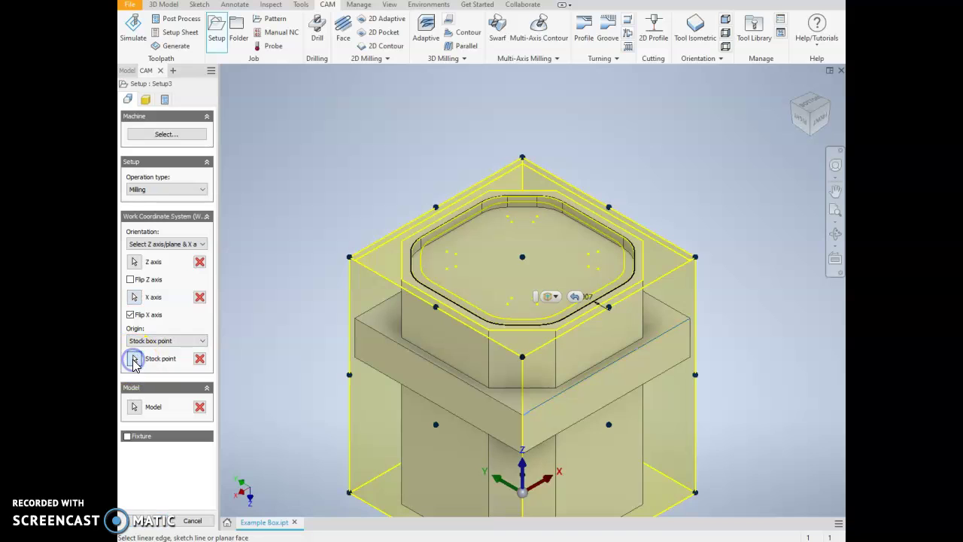
left_click(134, 361)
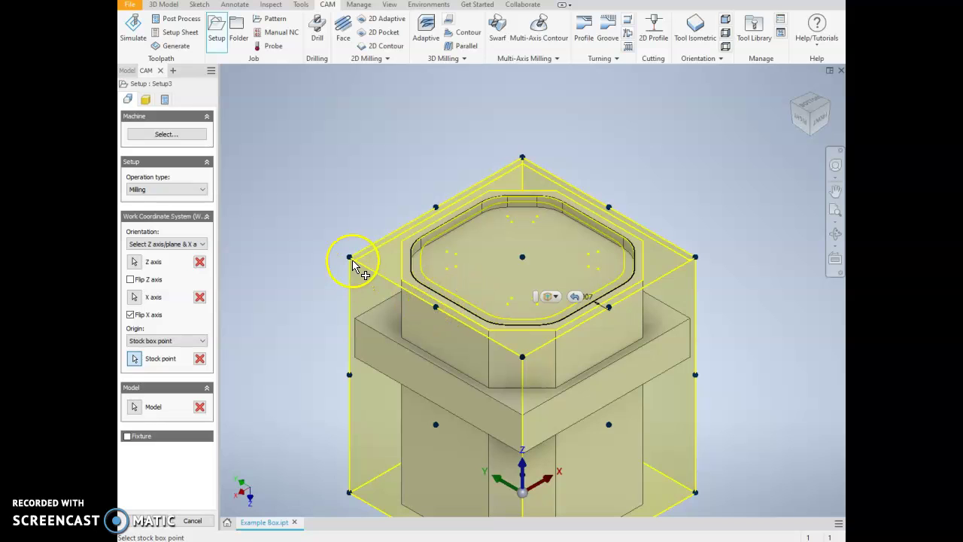
left_click(523, 359)
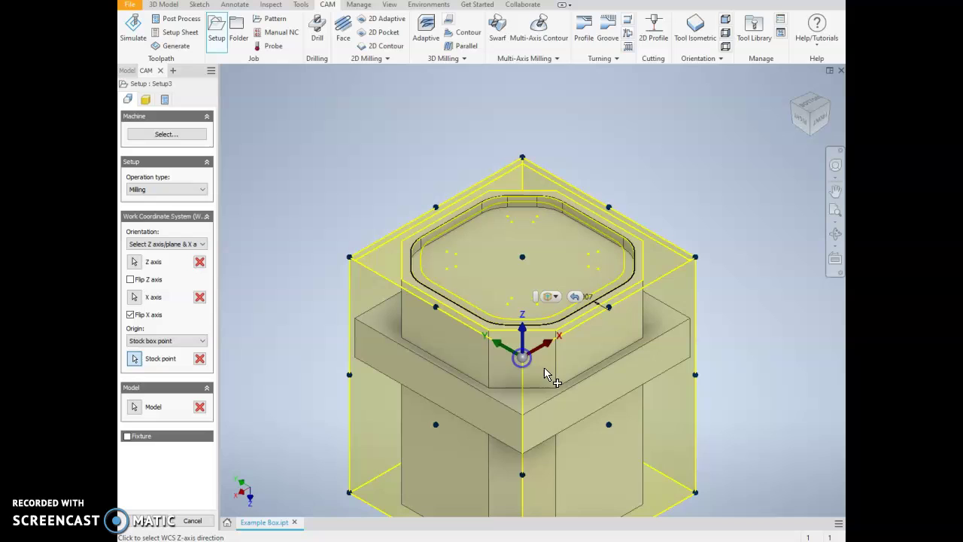
Set the stock mode to Fixed size box, 2.5 × 2.5 × 3 in, centred on the model
left_click(146, 99)
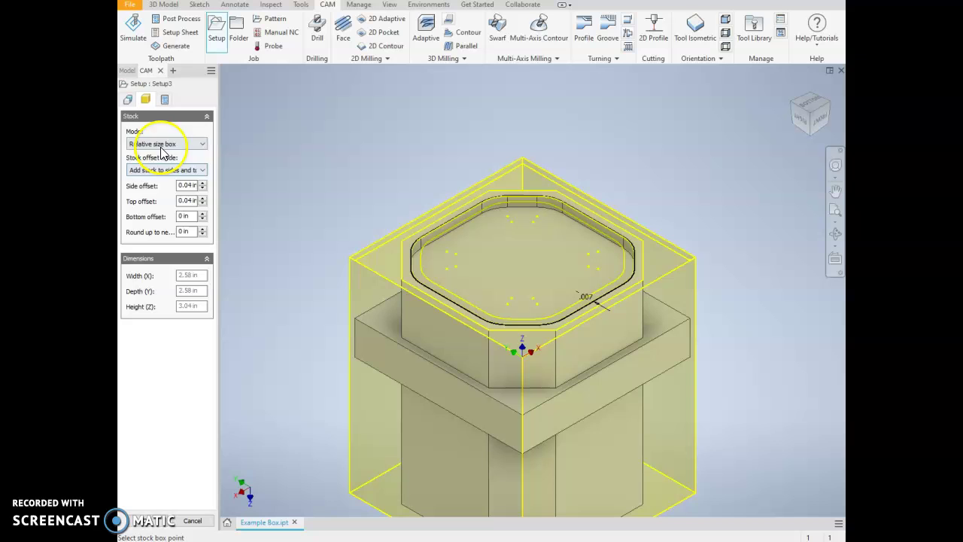
left_click(159, 144)
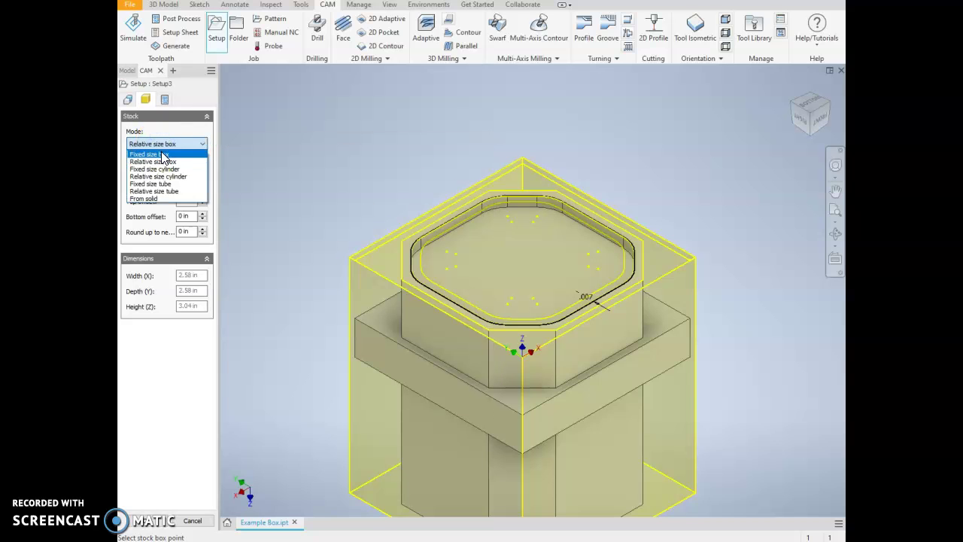
left_click(161, 154)
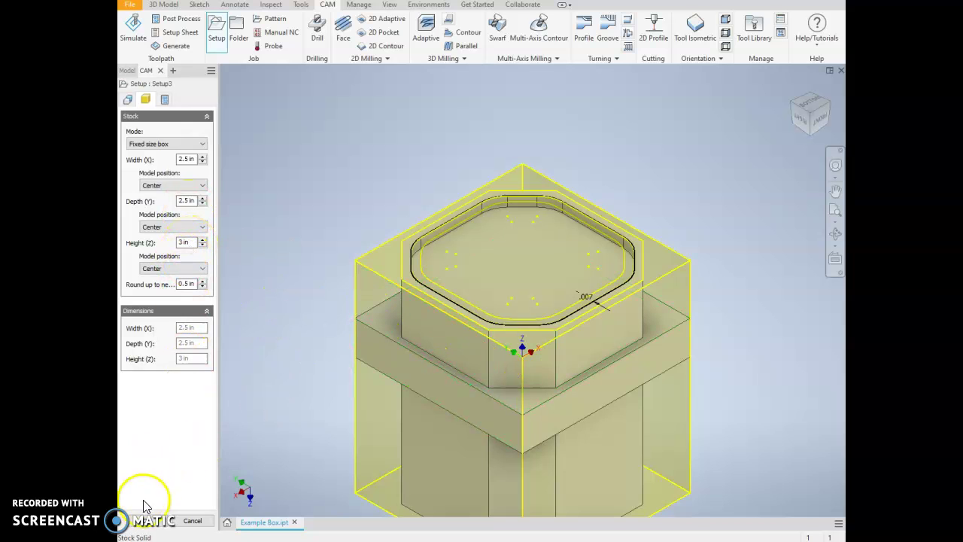
Replace program number 1001 with the project name, add comment '3/8 End Mill', and finish Setup3
left_click(166, 100)
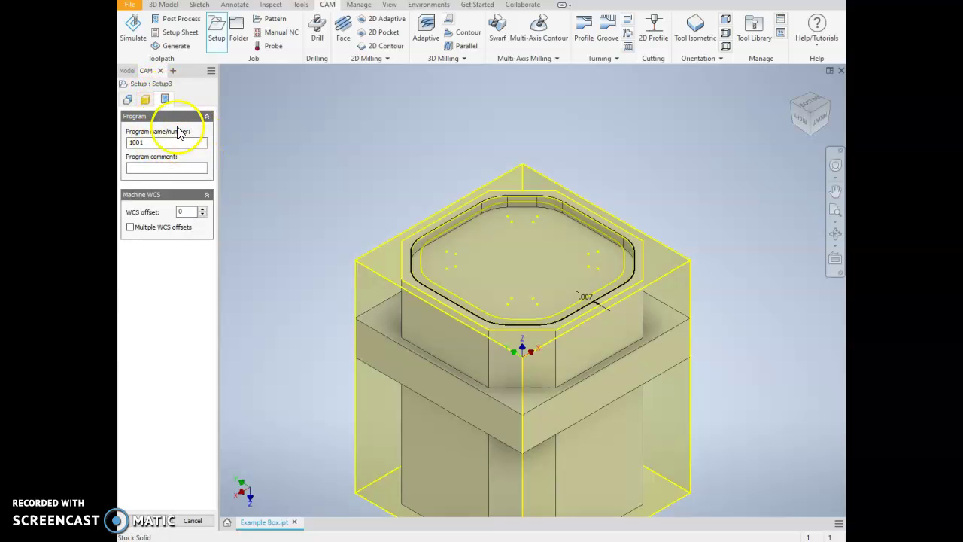
double_click(135, 142)
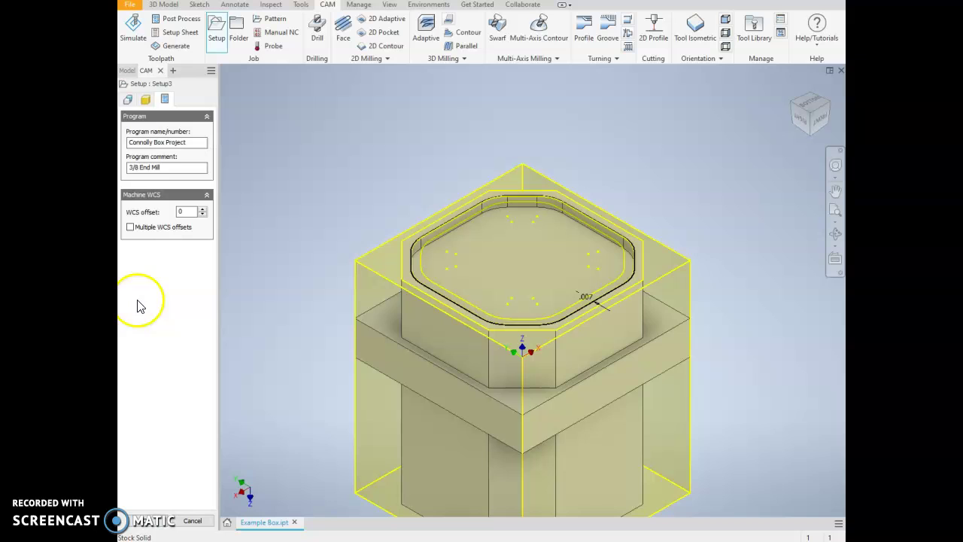
left_click(146, 524)
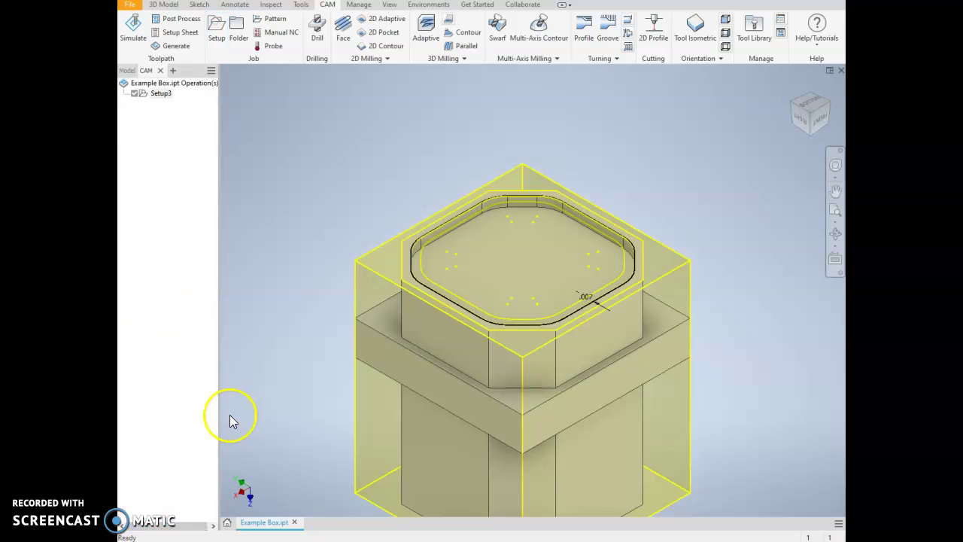